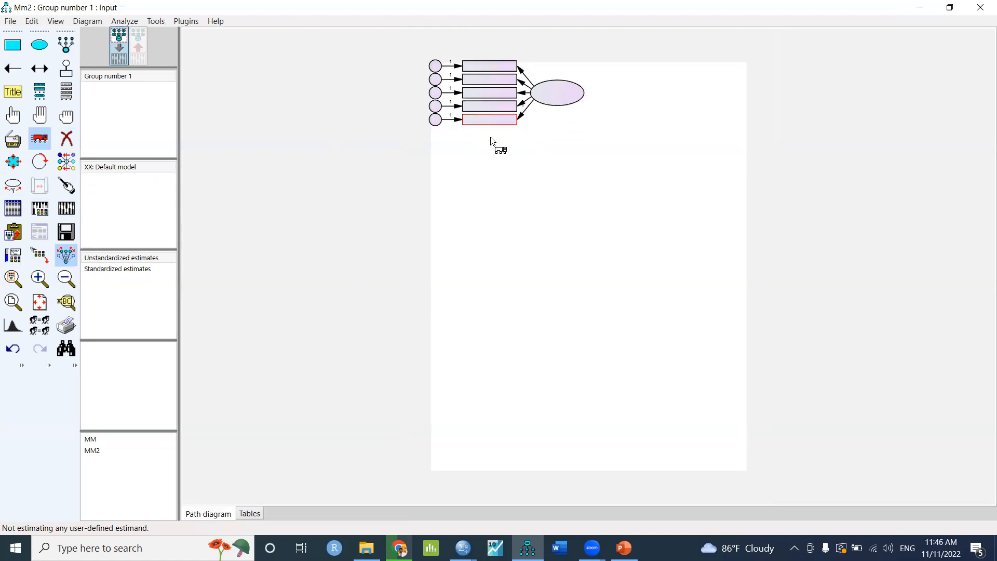
Step: Move the whole measurement construct inside the page's upper-left area and shift its latent ellipse farther from the indicator boxes
drag(553, 102, 565, 119)
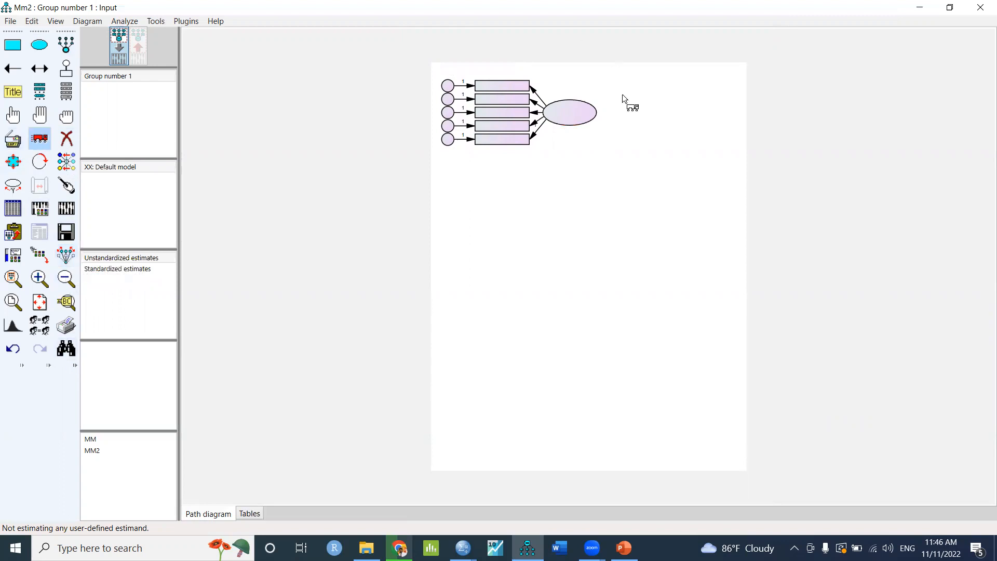
drag(589, 119, 600, 120)
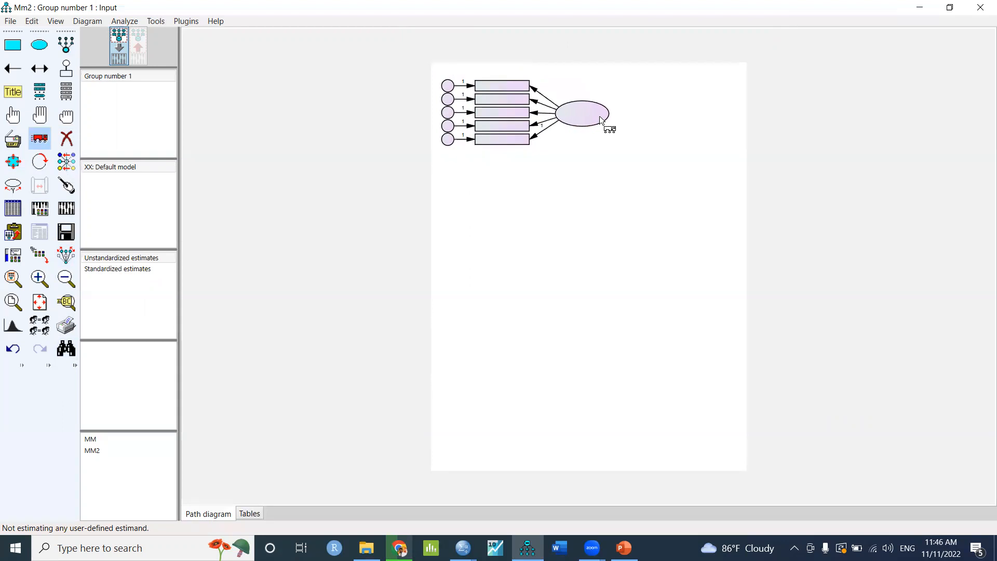
drag(600, 117, 603, 118)
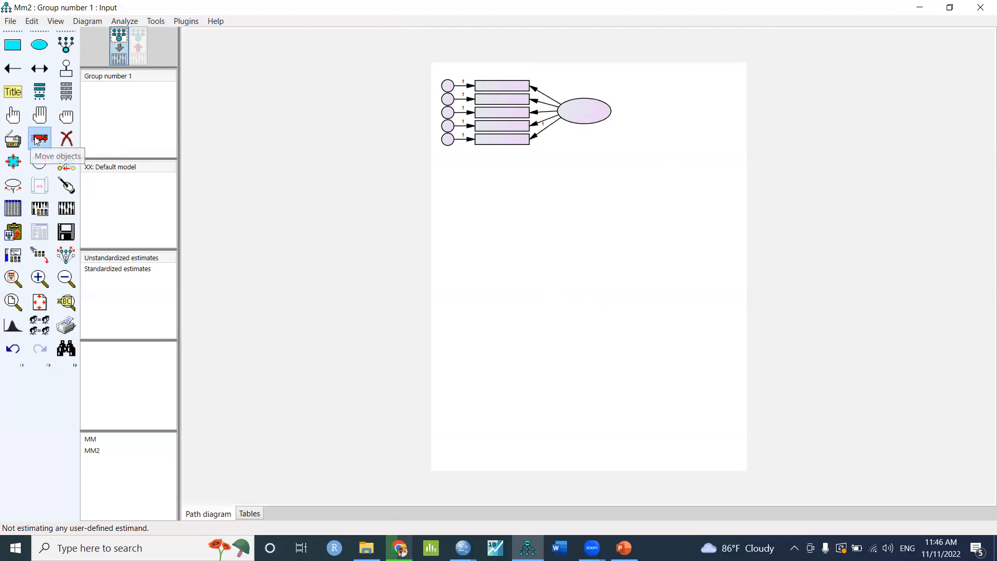
drag(445, 85, 433, 85)
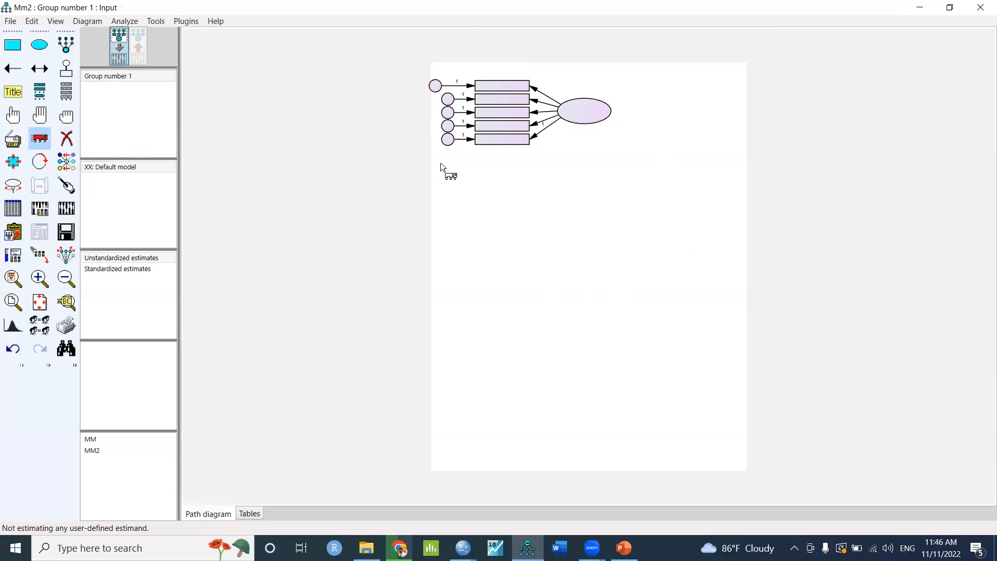
click(66, 255)
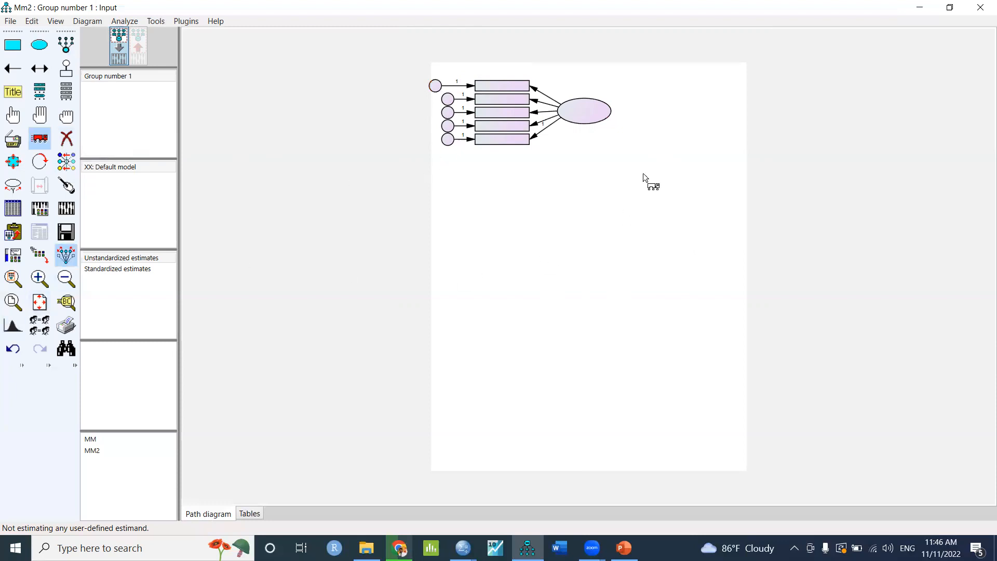
drag(435, 85, 443, 85)
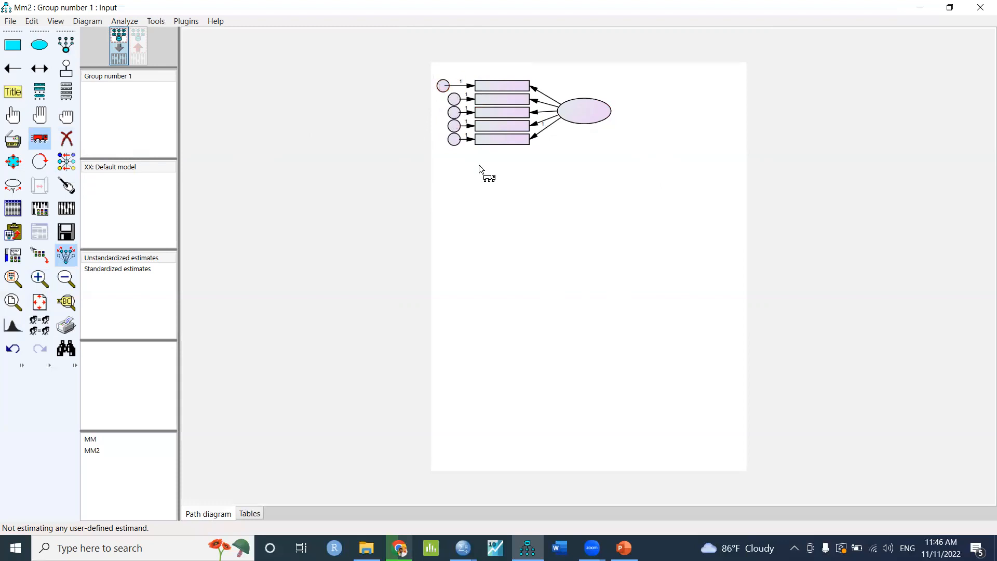
key(ctrl+z)
key(ctrl+z)
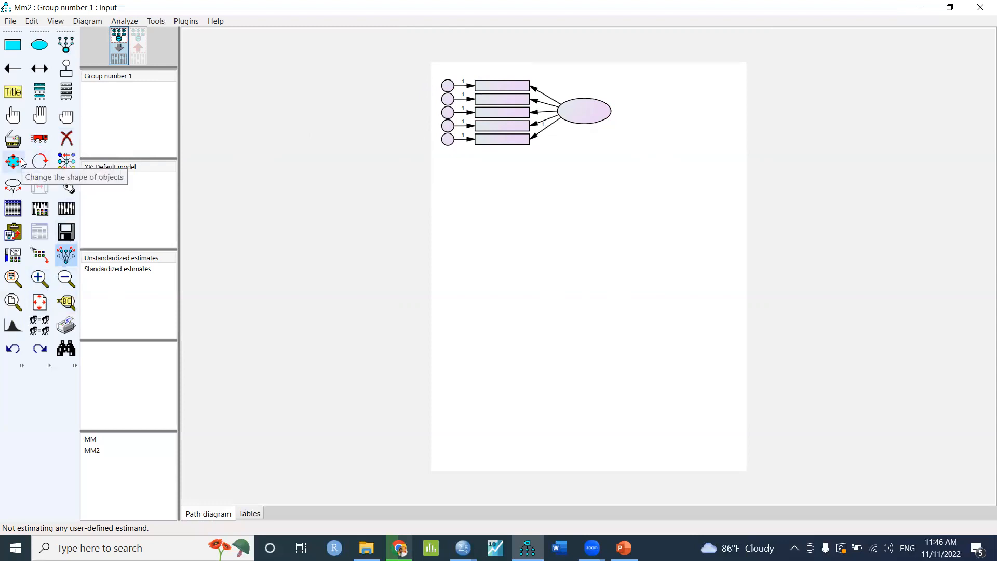
Step: Nudge the five error circles together slightly toward their indicator boxes with symmetries preserved
click(42, 138)
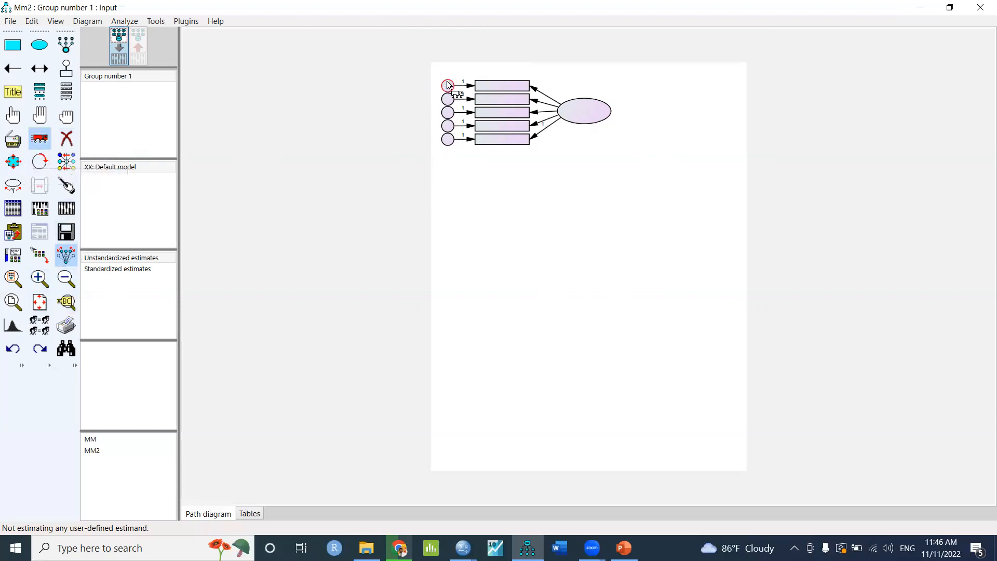
drag(447, 84, 448, 84)
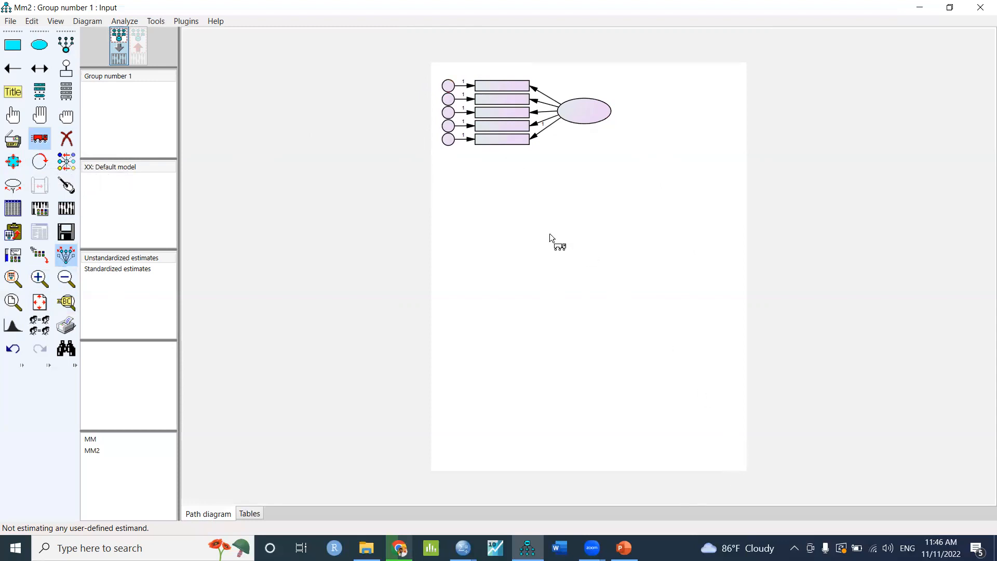
click(66, 255)
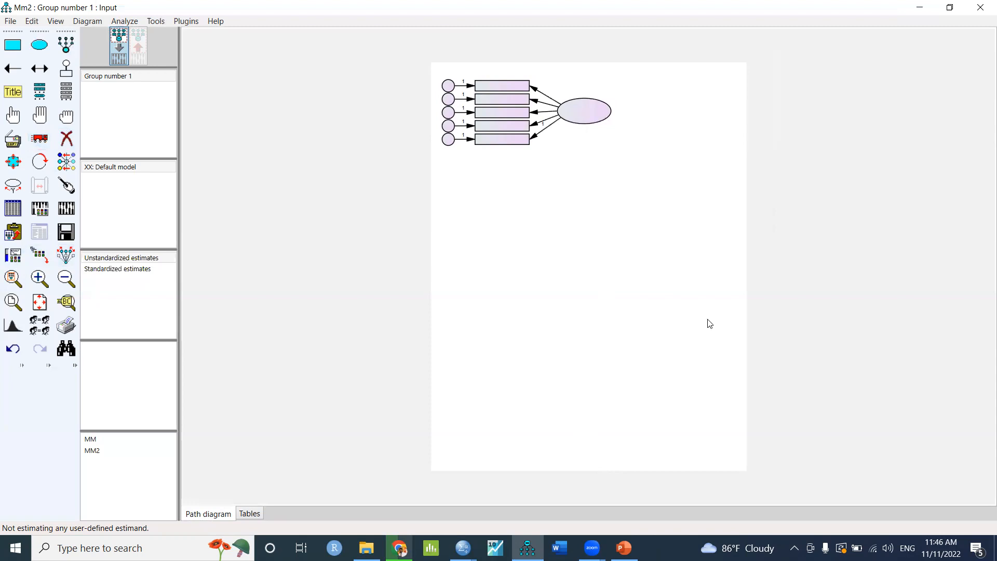
click(66, 44)
click(16, 143)
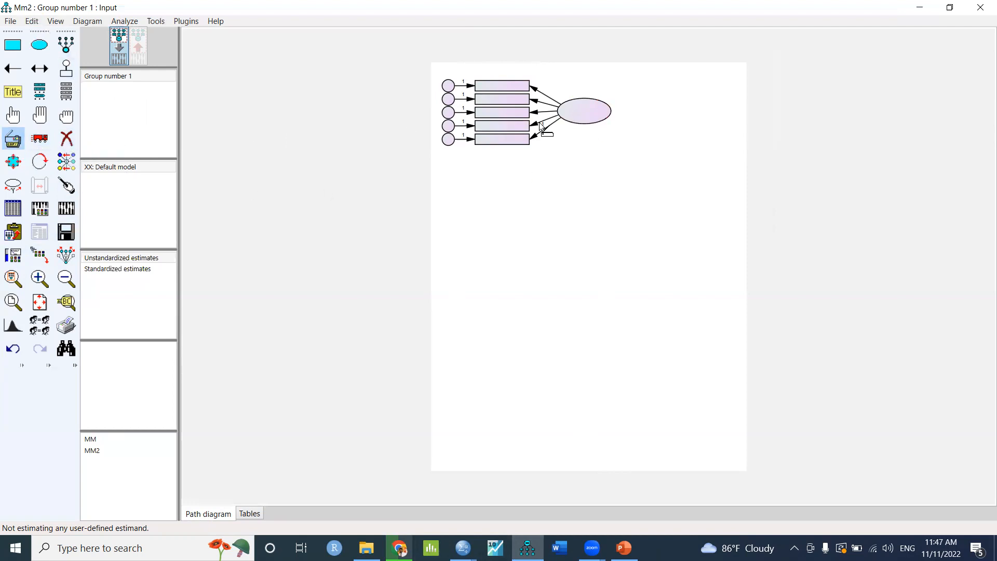
drag(588, 123, 589, 168)
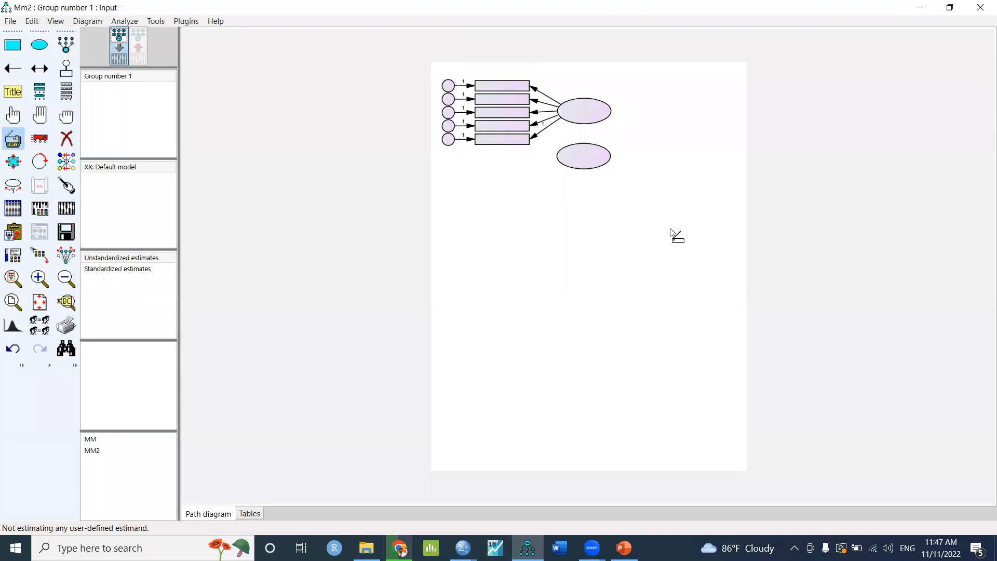
key(ctrl+z)
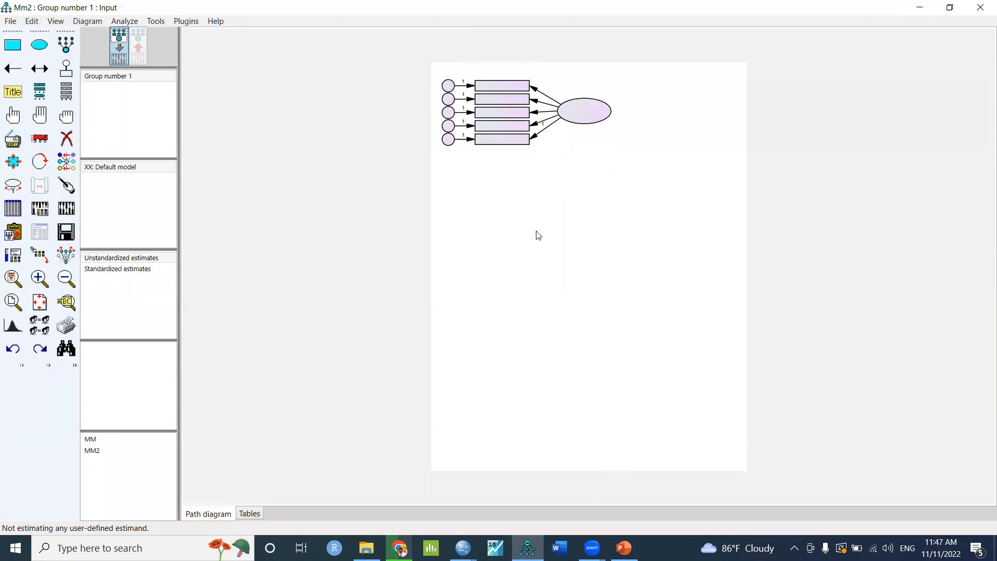
Step: Duplicate the whole five-indicator construct three times in a column below the original, with symmetries preserved
click(66, 256)
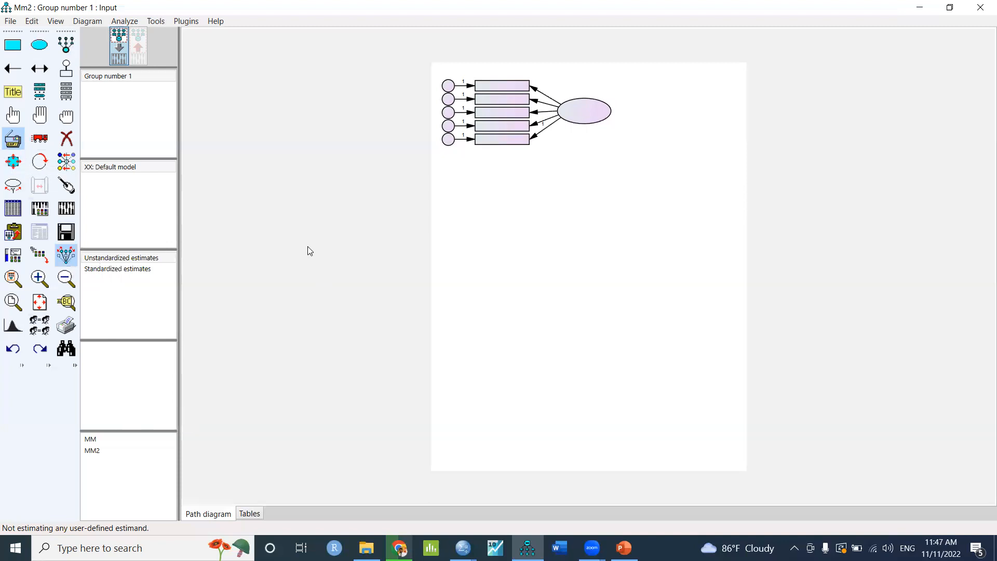
drag(587, 110, 589, 327)
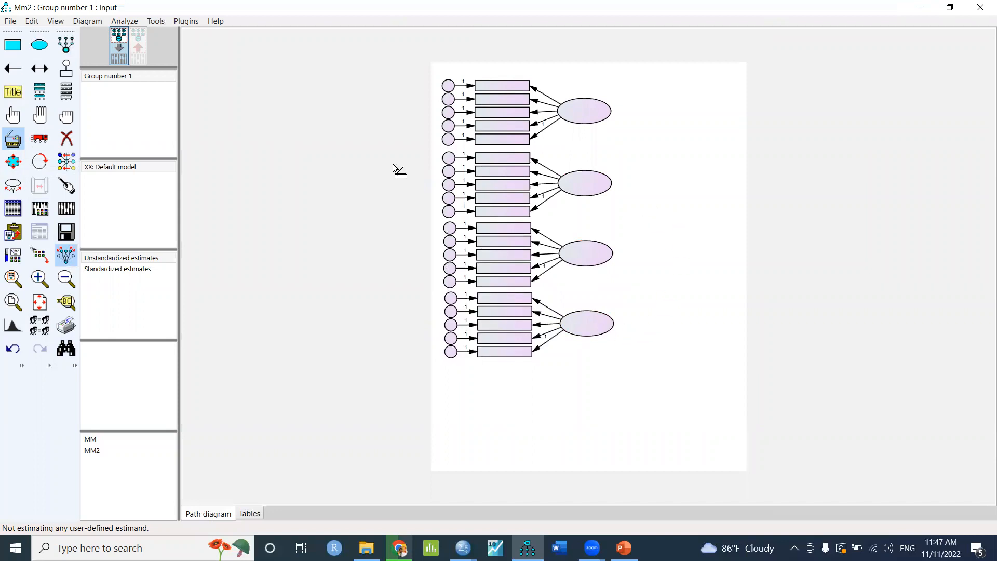
click(13, 139)
Step: Erase the uppermost indicator box of the third construct together with its error circle
click(66, 138)
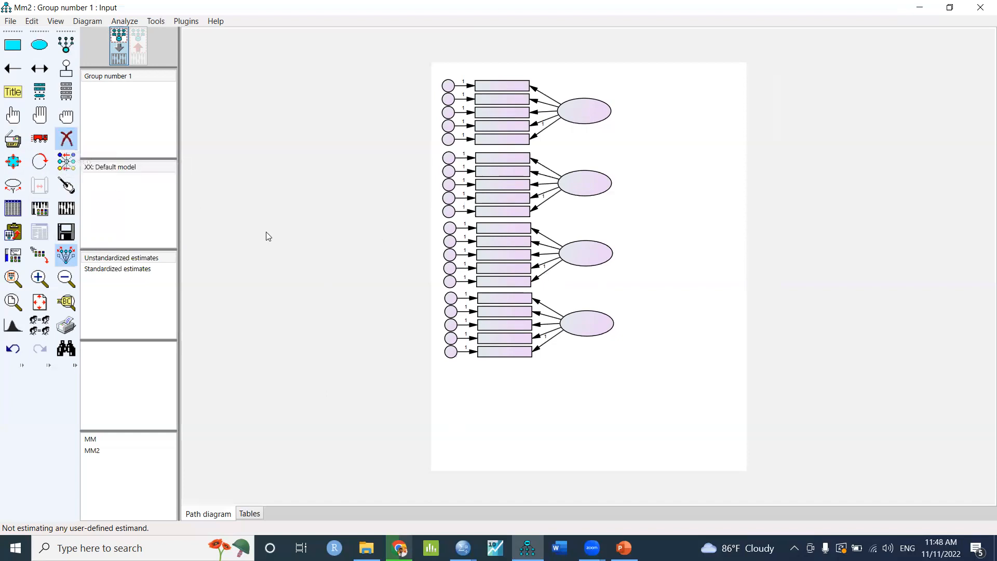
click(509, 228)
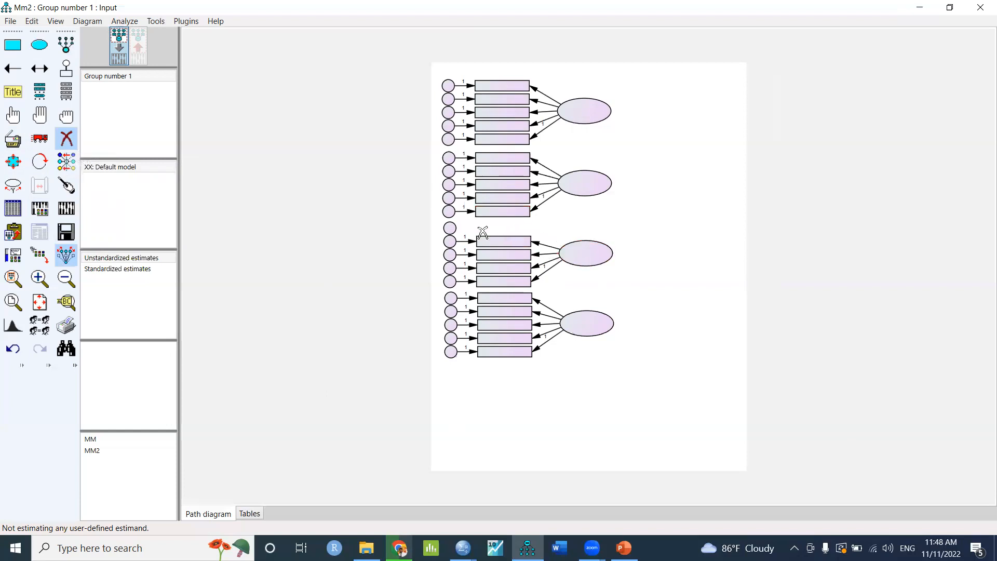
click(450, 228)
click(62, 142)
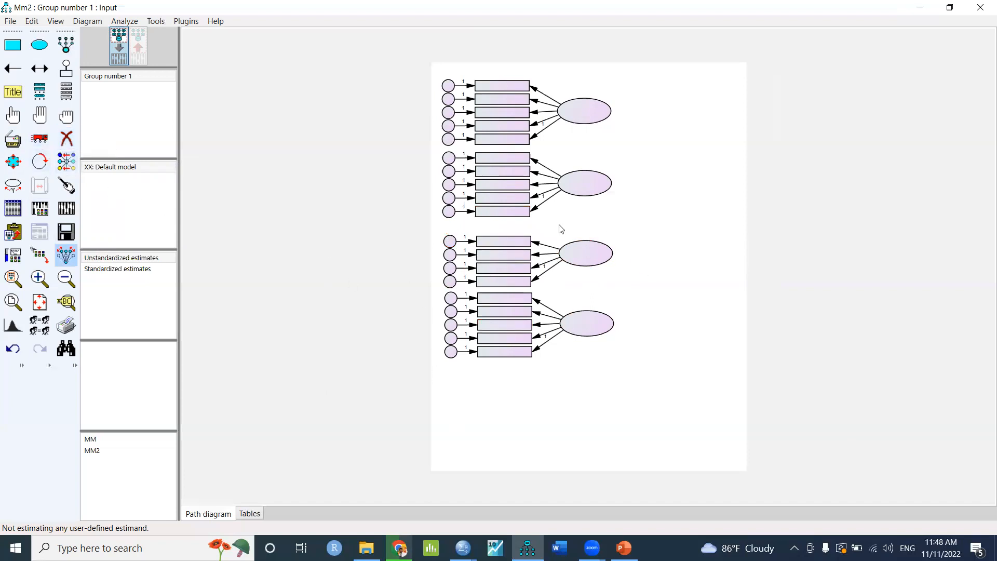
Step: Center the third latent ellipse on its four indicators and move the third and fourth constructs up to close the gaps
click(36, 141)
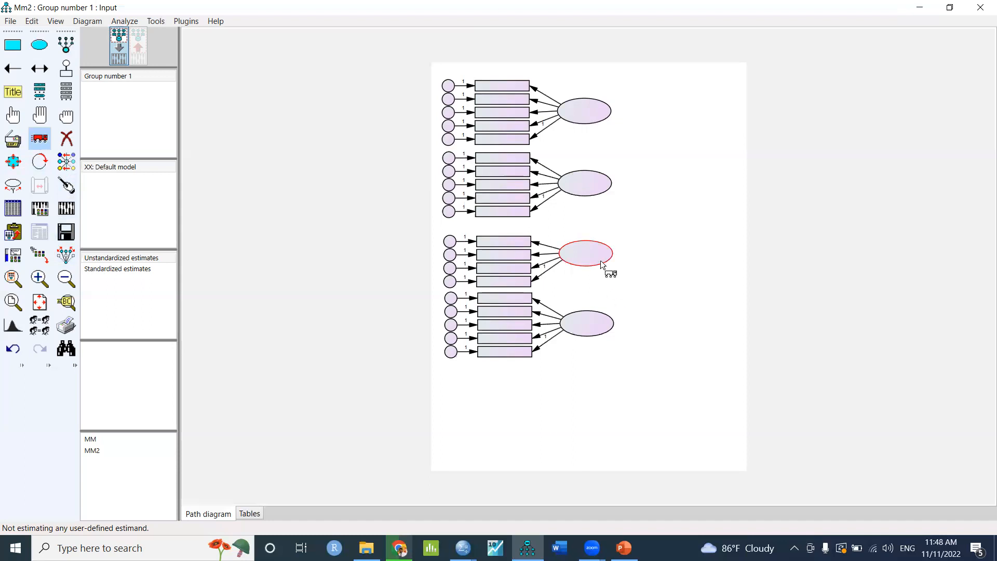
drag(602, 265, 601, 270)
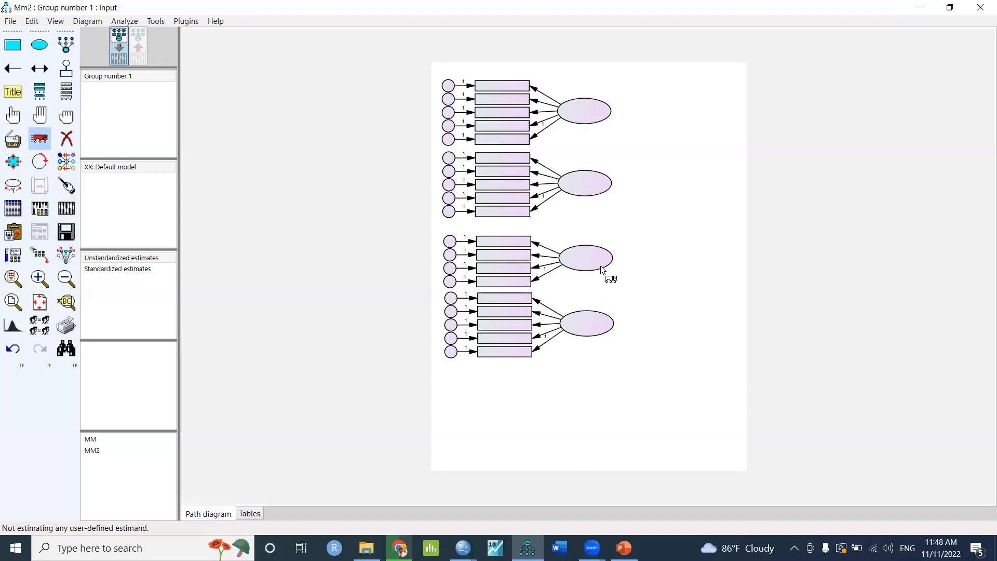
click(67, 258)
drag(588, 259, 587, 248)
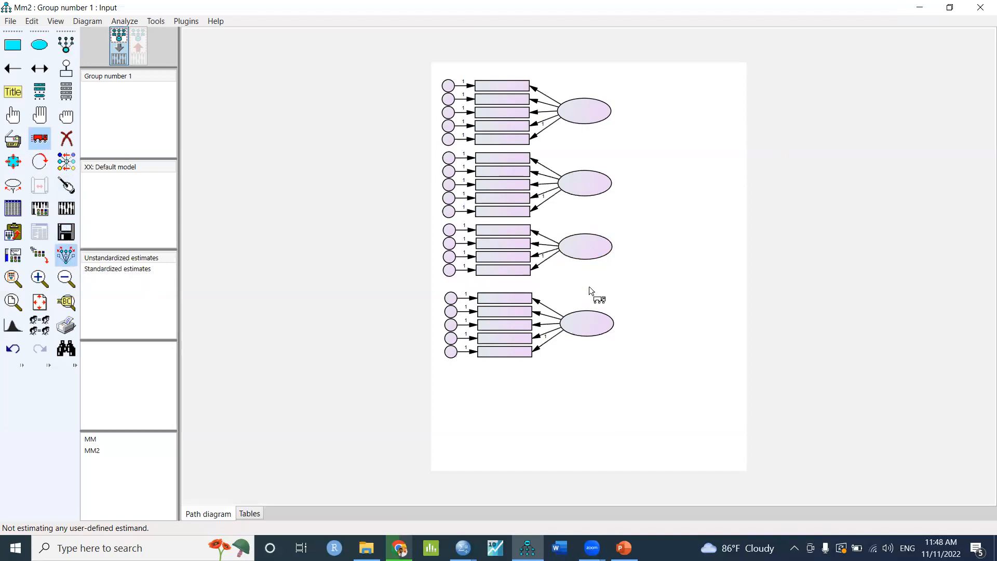
drag(590, 316, 590, 306)
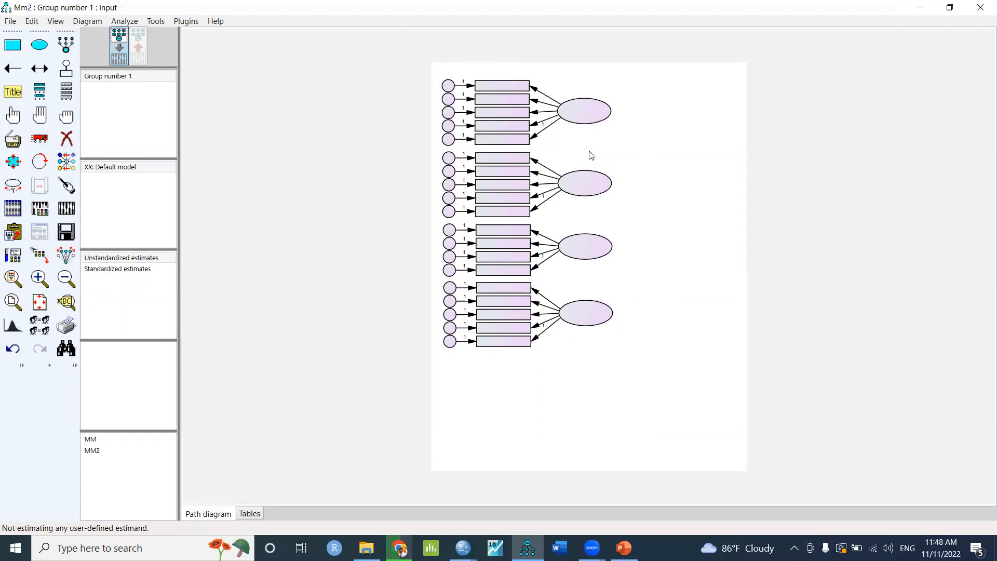
Step: Give the first latent ellipse the name "SMMR." and label SMMR, and the second the name "CURE." and label CURE
double_click(583, 120)
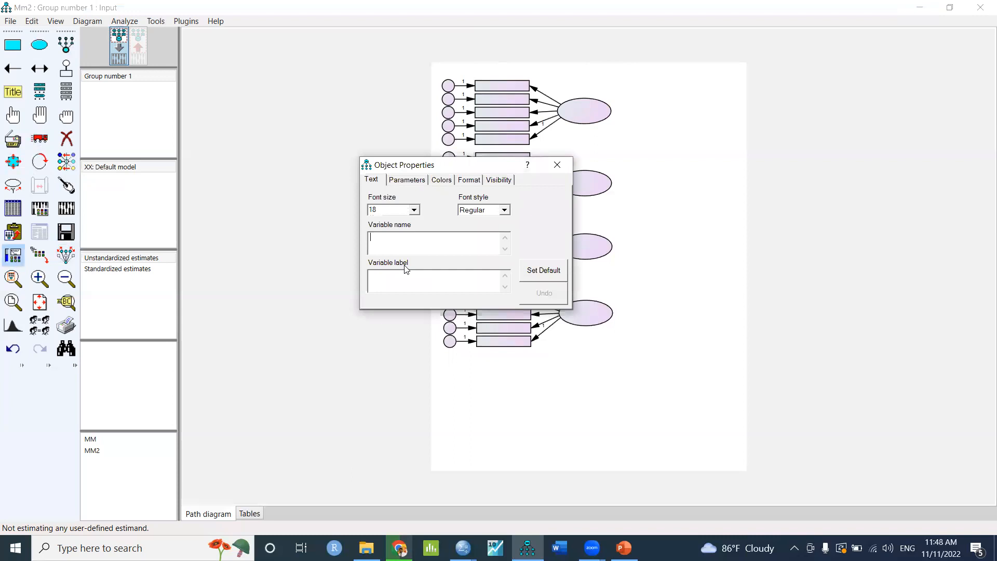
text(SMMR.)
click(412, 277)
text(SMMR)
drag(450, 166, 246, 115)
click(595, 182)
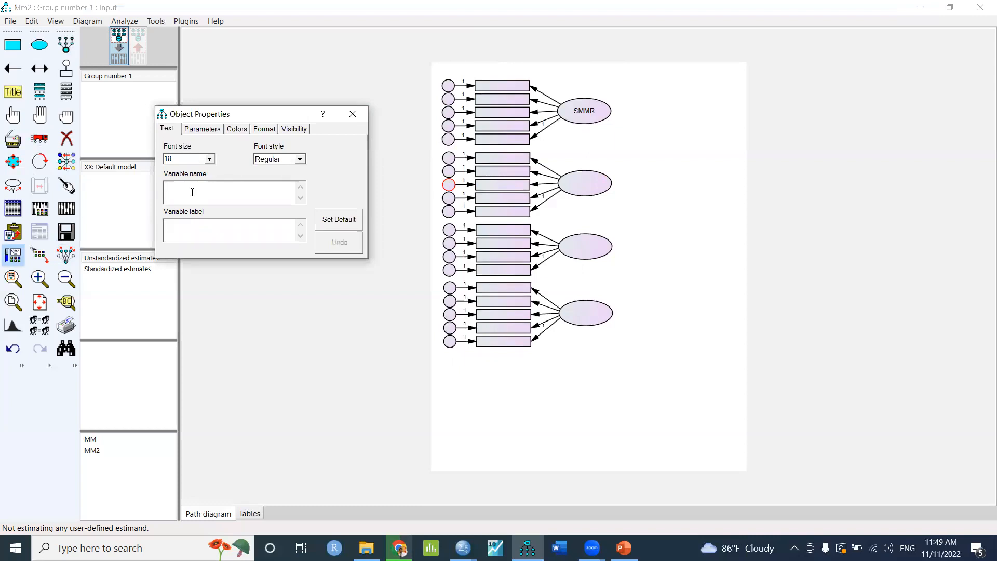
text(CURE.CUR)
Step: Give the third latent ellipse the variable name "INACS." and the variable label "INACS"
click(591, 255)
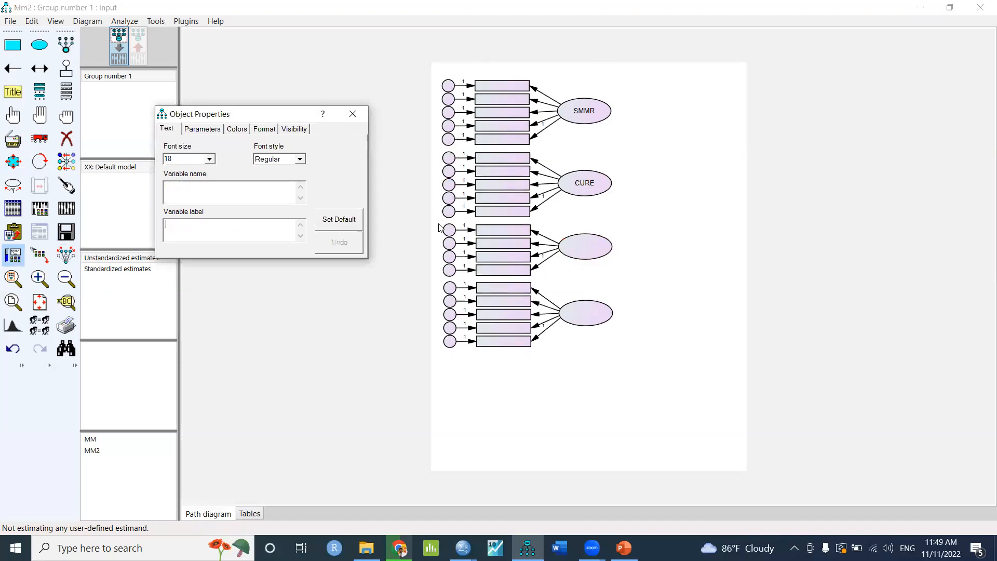
click(210, 191)
text(I)
text(NACS)
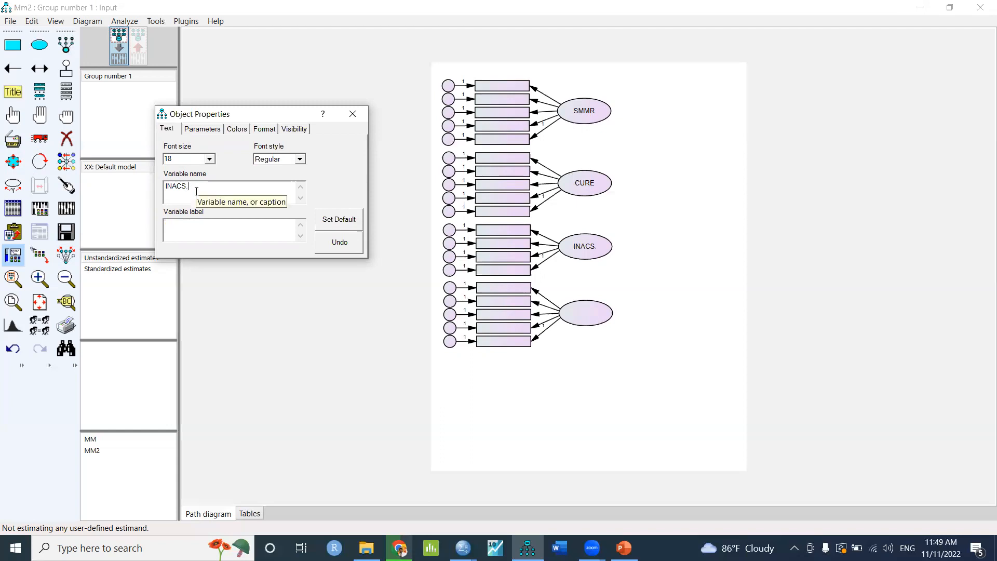
click(188, 224)
text(INACS)
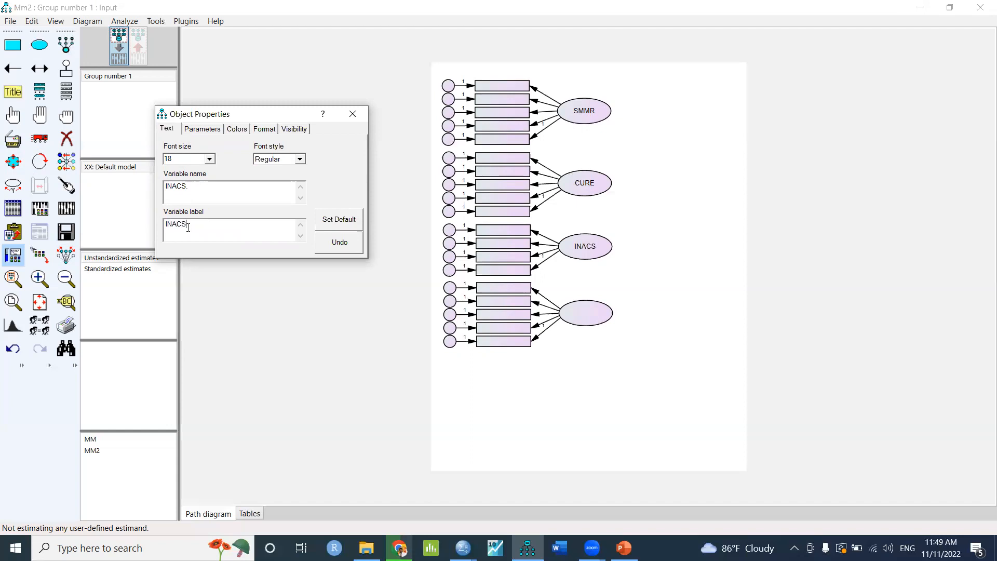
Step: Name and label the fourth latent ellipse PERF and close its object properties
click(594, 317)
text(PERF)
text(PERF)
click(352, 114)
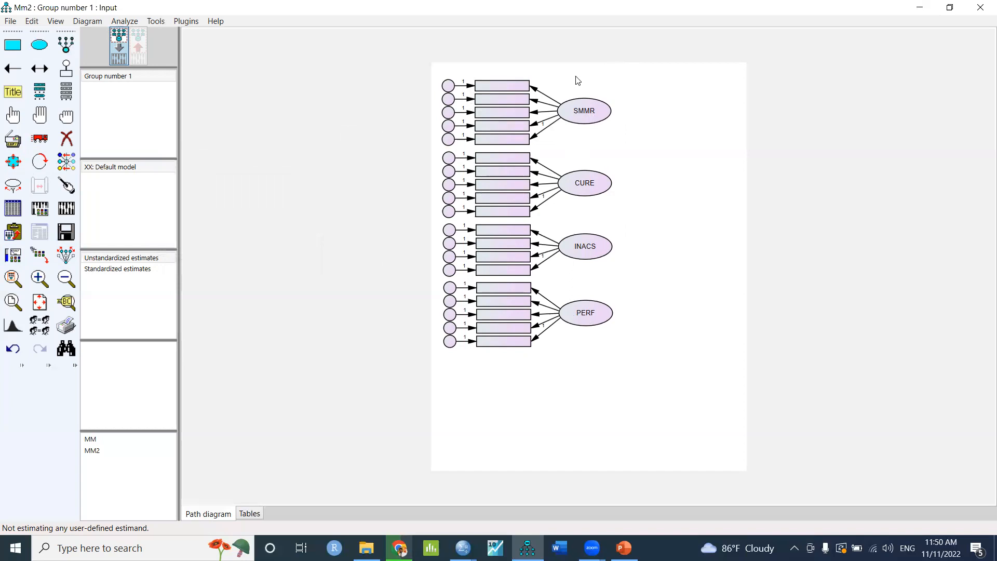
Step: Attach the SPSS data file "First Order Mesurement Model" to Group number 1
click(13, 211)
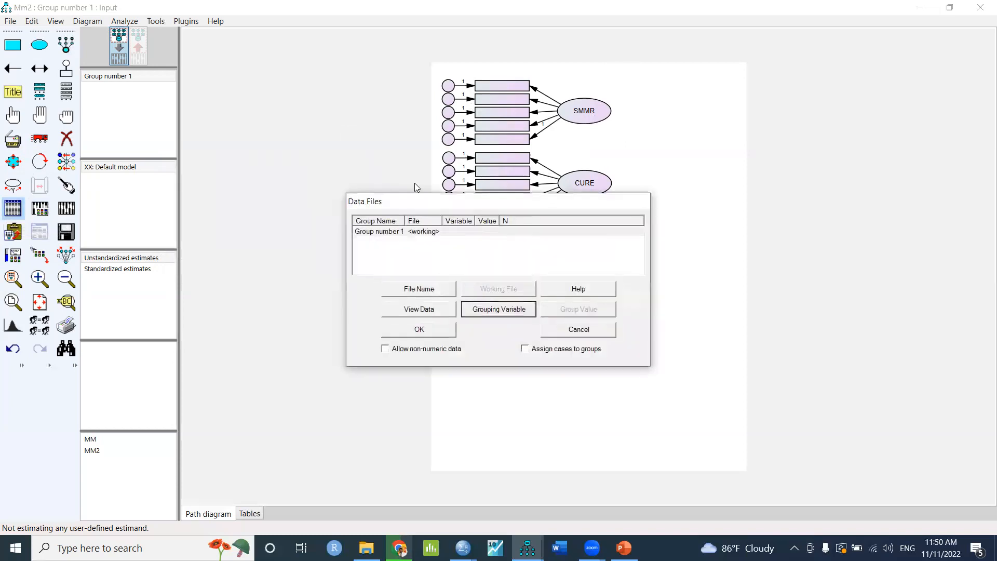
double_click(424, 232)
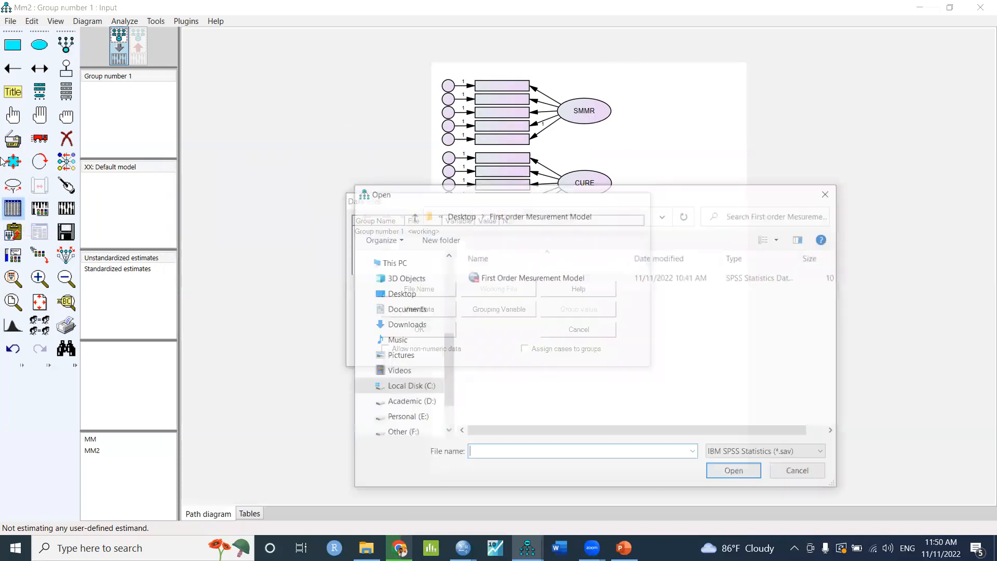
double_click(501, 276)
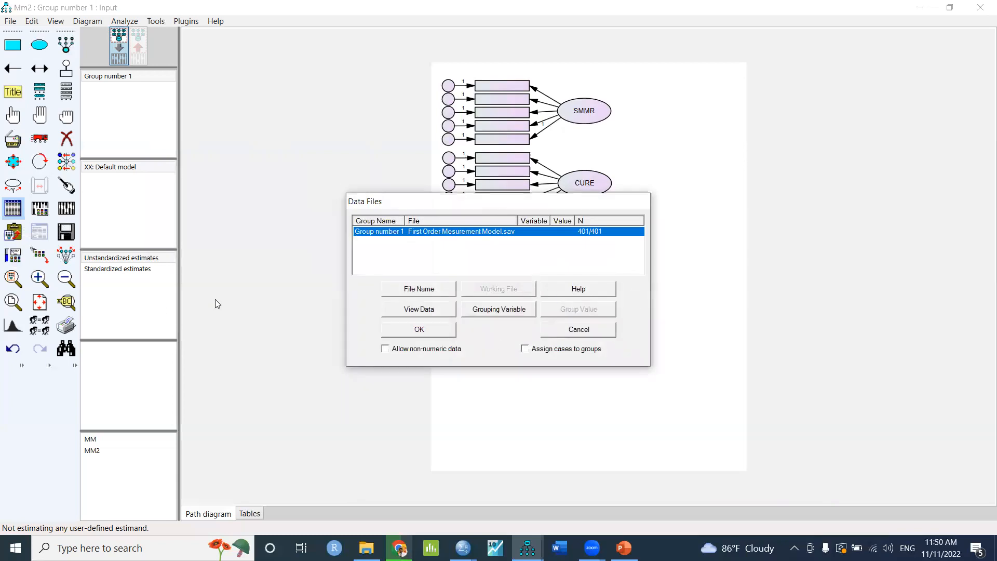
click(406, 332)
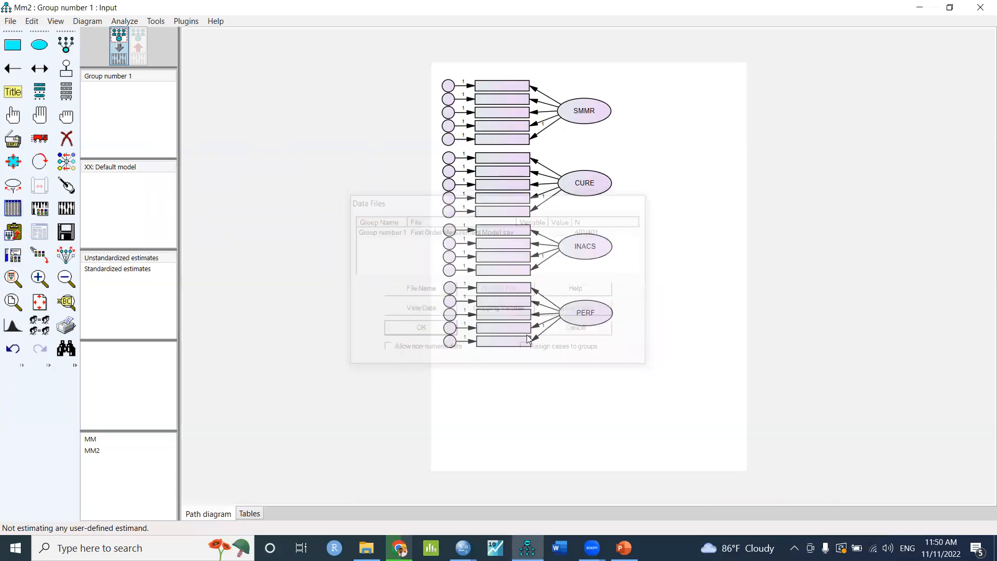
Step: Assign the dataset variables SMMR1 to SMMR5 to the SMMR construct's indicator rectangles, from the lowest one upward
click(71, 96)
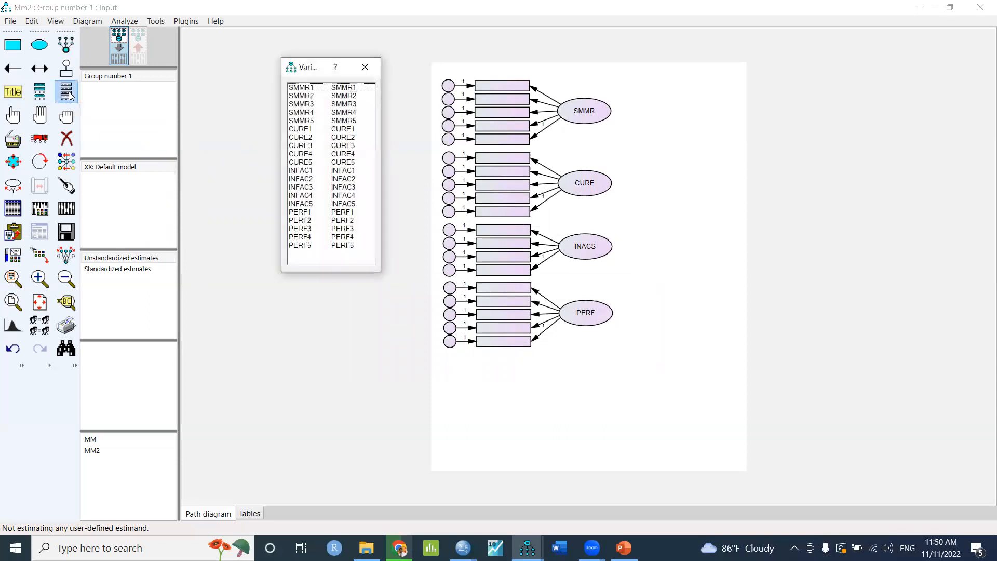
drag(304, 88, 497, 140)
click(306, 97)
drag(306, 97, 495, 127)
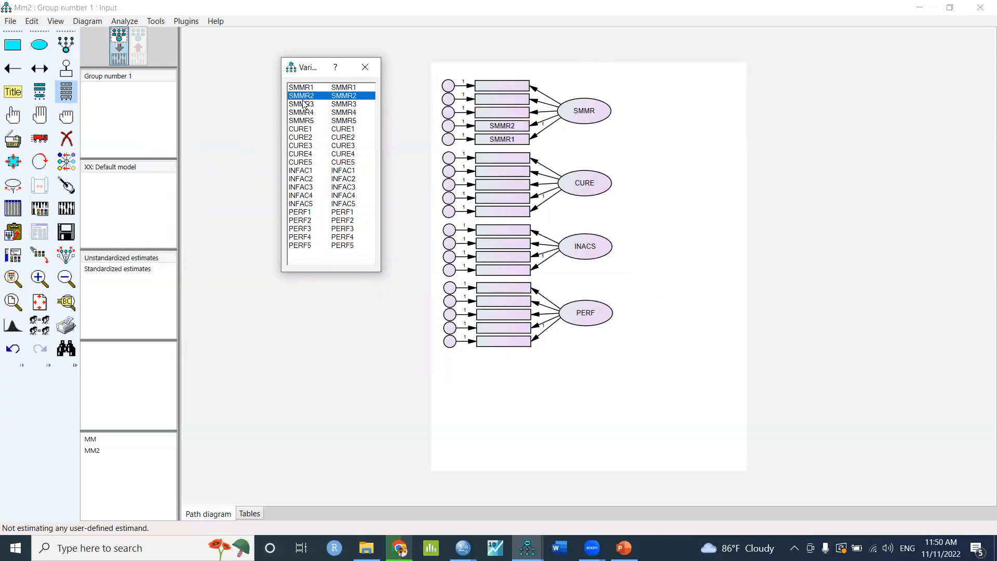
drag(304, 107, 490, 119)
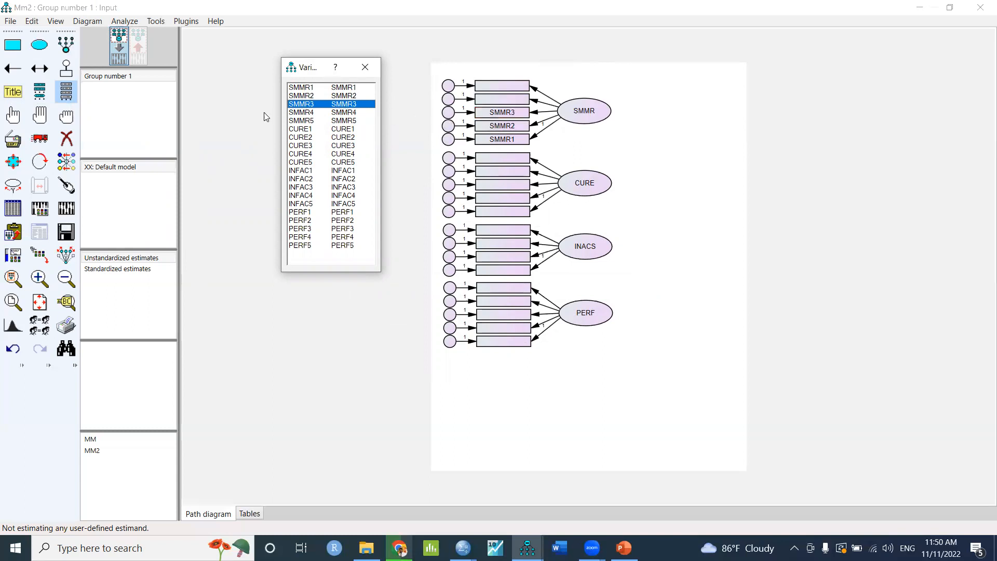
drag(301, 113, 491, 98)
drag(300, 121, 501, 88)
Step: Assign the dataset variables CURE1 to CURE5 to the CURE construct's indicator rectangles, from the lowest one upward
drag(305, 130, 501, 218)
drag(306, 138, 492, 201)
drag(302, 146, 495, 192)
click(303, 154)
drag(303, 155, 501, 171)
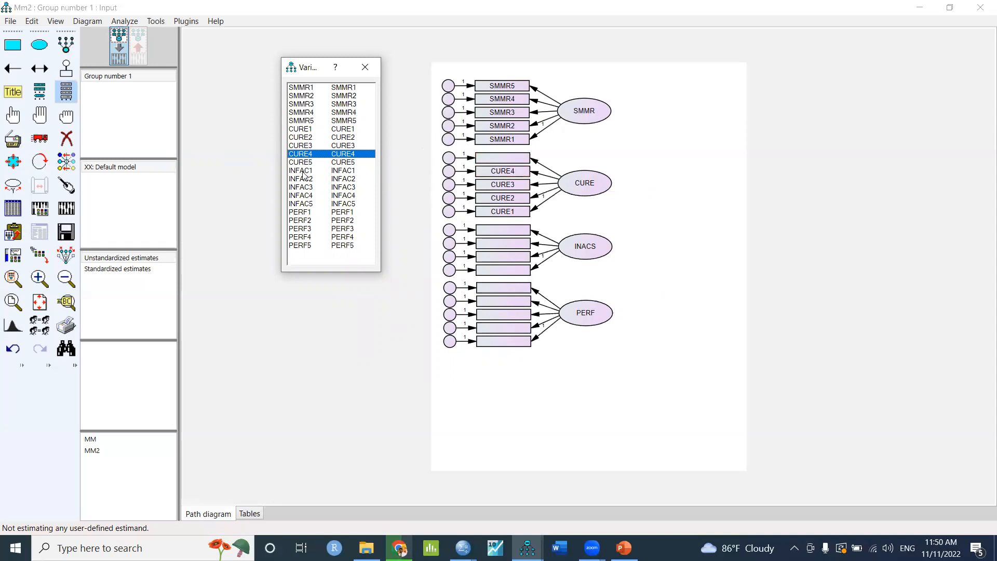
drag(300, 162, 493, 161)
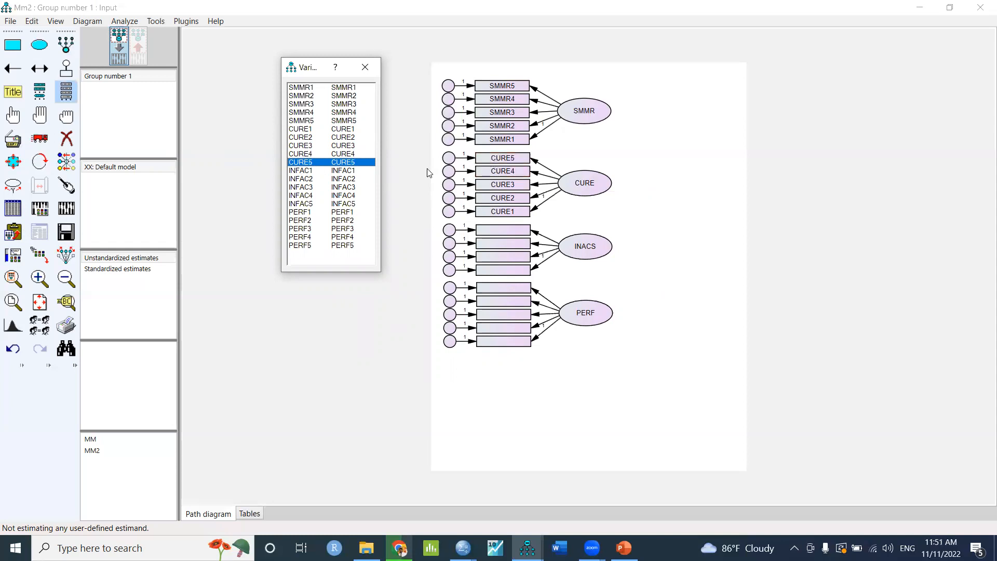
Step: Assign the dataset variables INFAC1 to INFAC4 to the INACS construct's four indicator rectangles, from the lowest one upward
drag(300, 173, 495, 274)
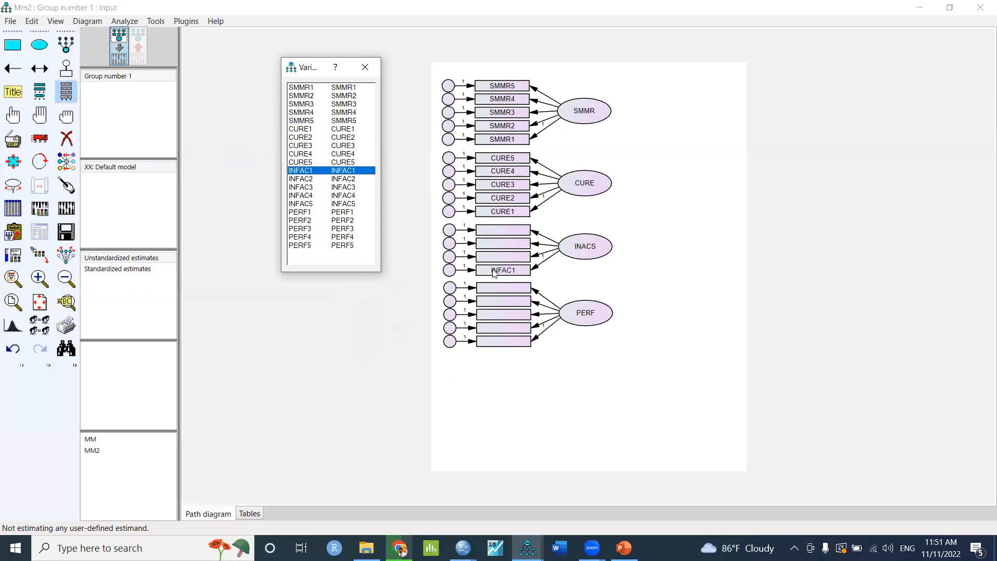
drag(302, 182, 484, 262)
drag(298, 192, 492, 244)
drag(294, 199, 503, 235)
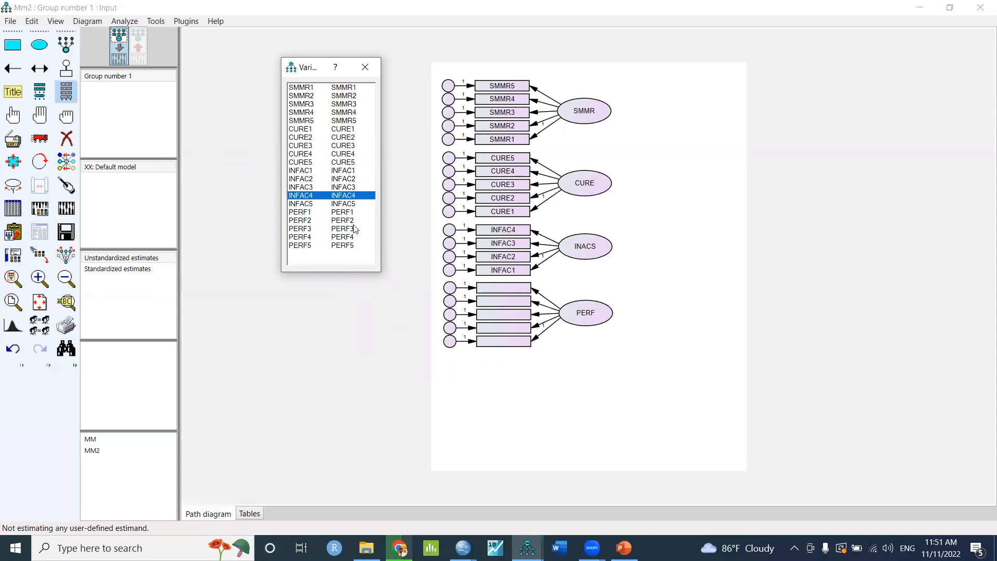
Step: Assign the dataset variables PERF1 to PERF5 to the PERF construct's indicators, from the lowest one upward, and close the variable list
drag(299, 214, 495, 344)
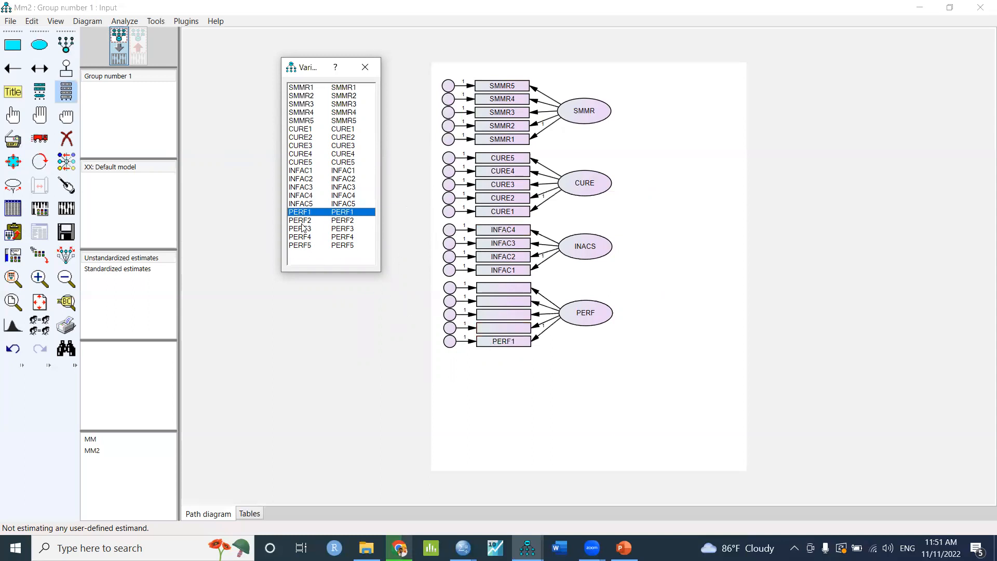
drag(303, 225, 509, 331)
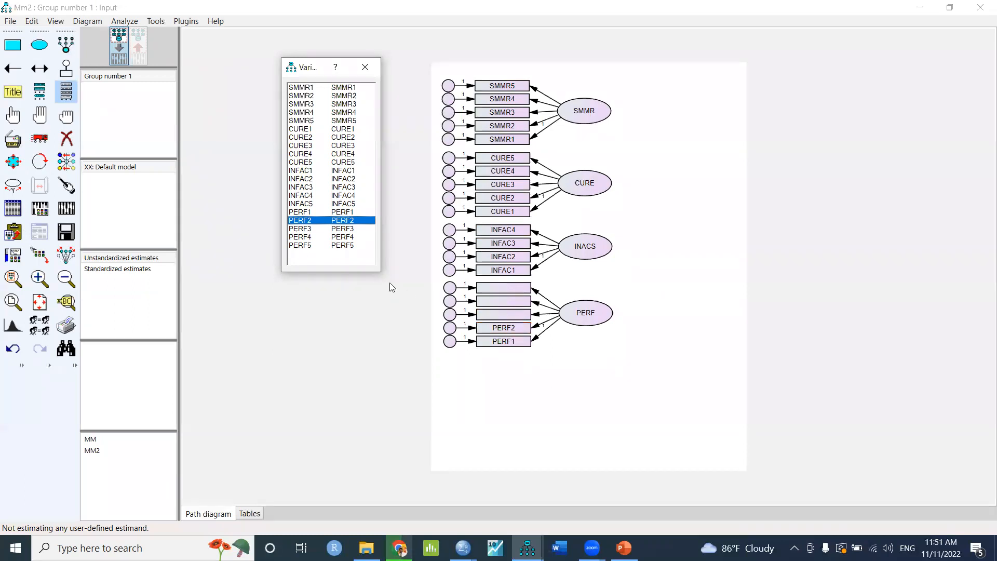
drag(294, 229, 481, 315)
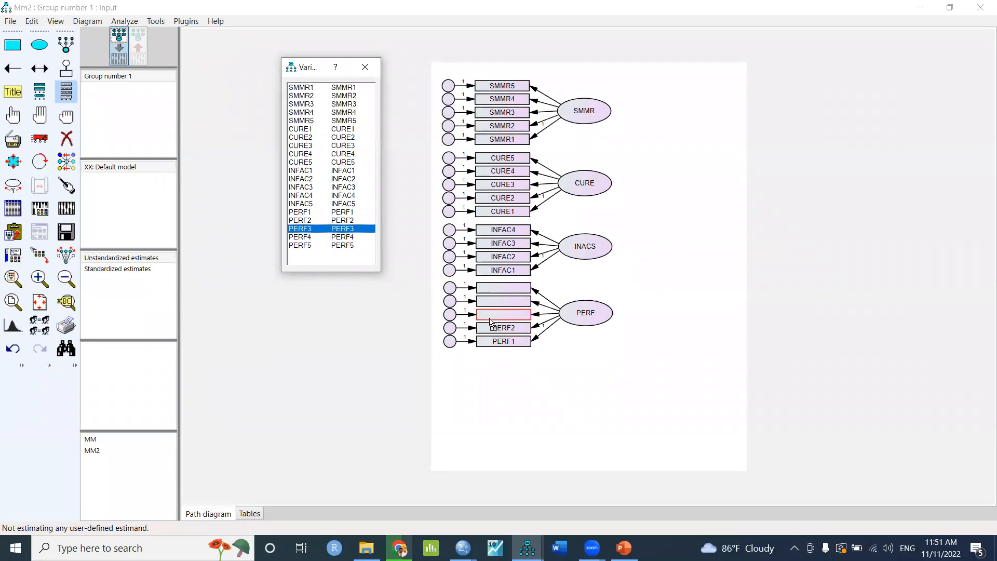
drag(295, 241, 506, 304)
drag(305, 246, 501, 287)
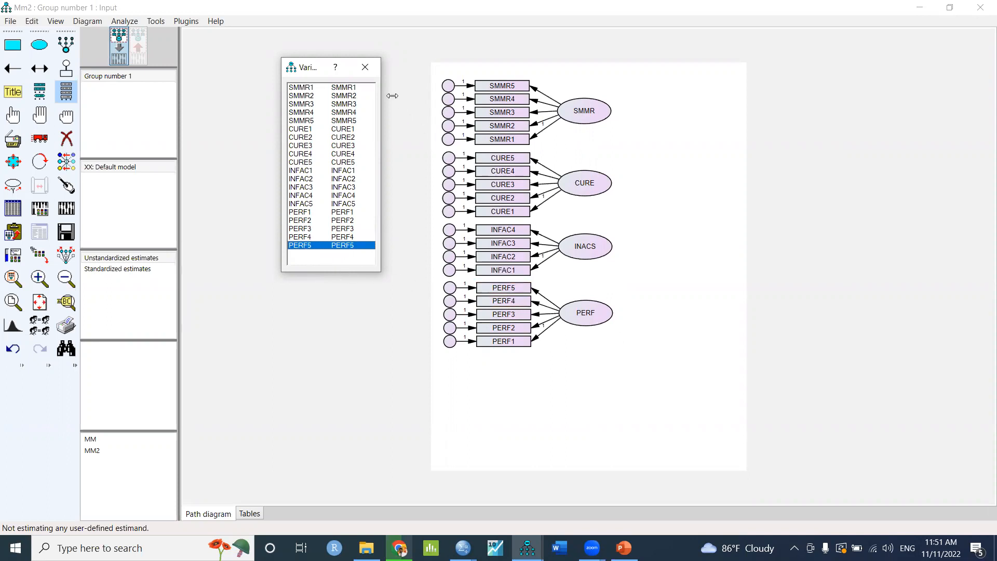
click(375, 70)
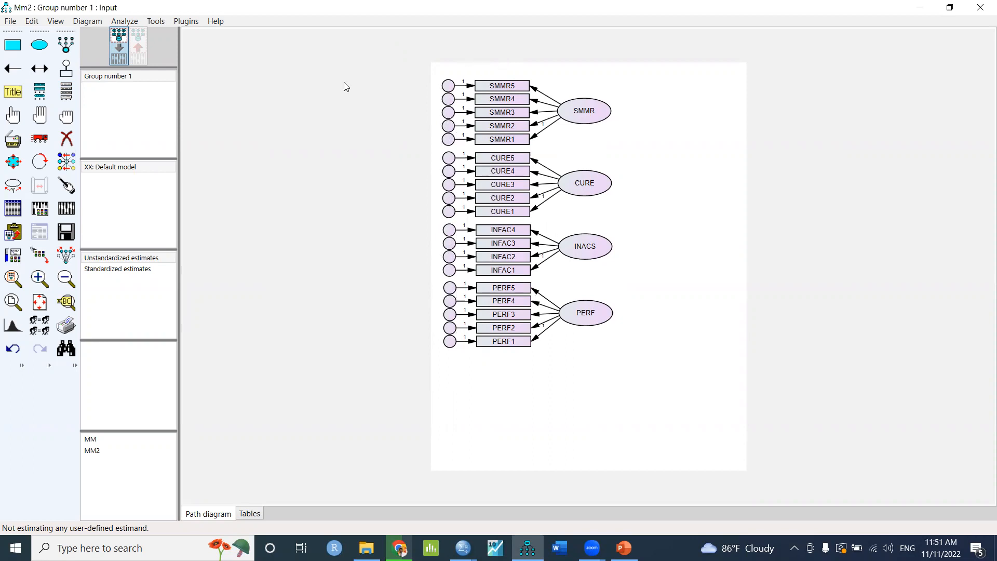
Step: Name all the error terms automatically with the Name Unobserved Variables plugin
click(186, 21)
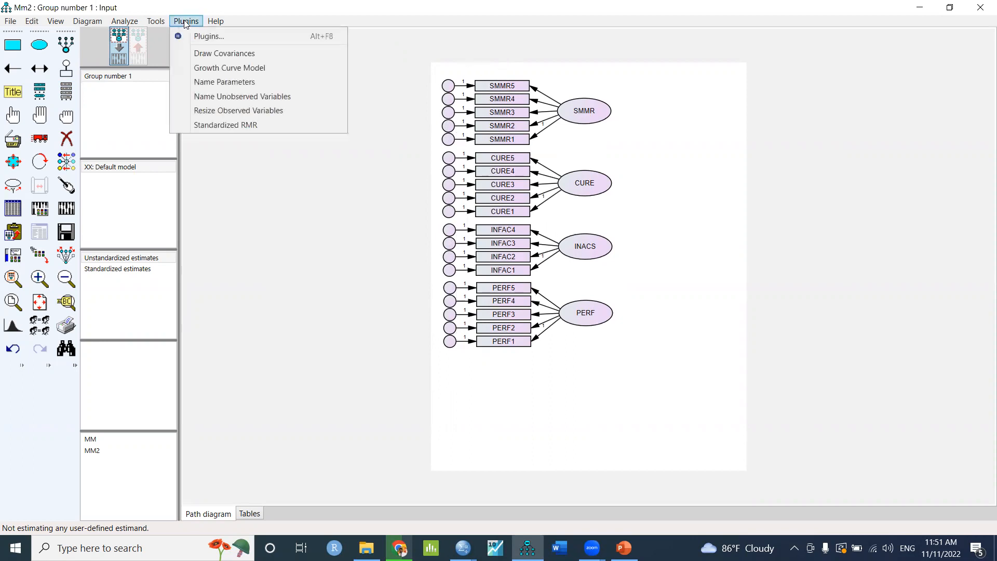
click(227, 101)
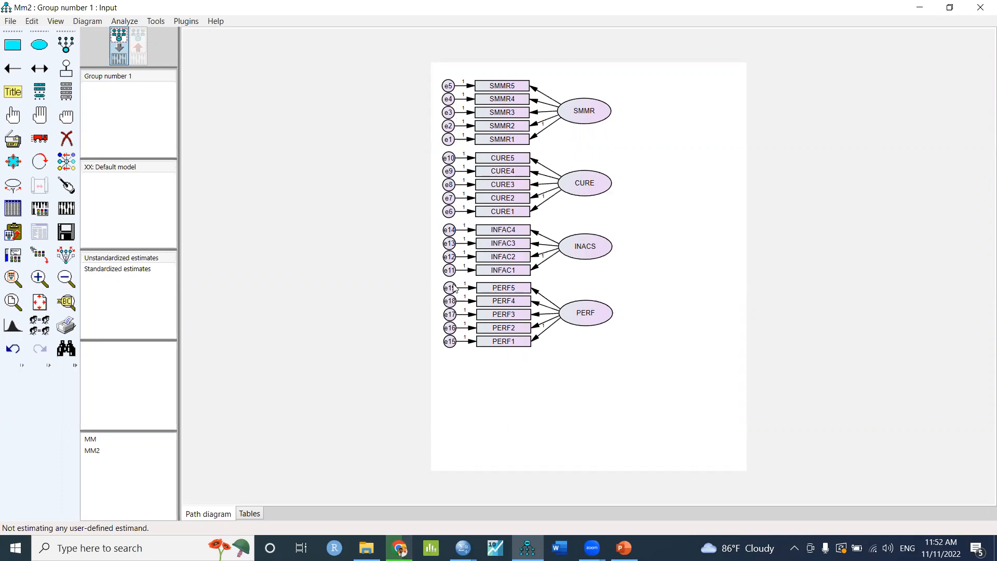
Step: Select the latent ellipses SMMR, CURE, INACS and PERF and draw covariances between all of them with the Draw Covariances plugin
click(13, 115)
click(591, 110)
click(596, 186)
click(595, 241)
click(581, 325)
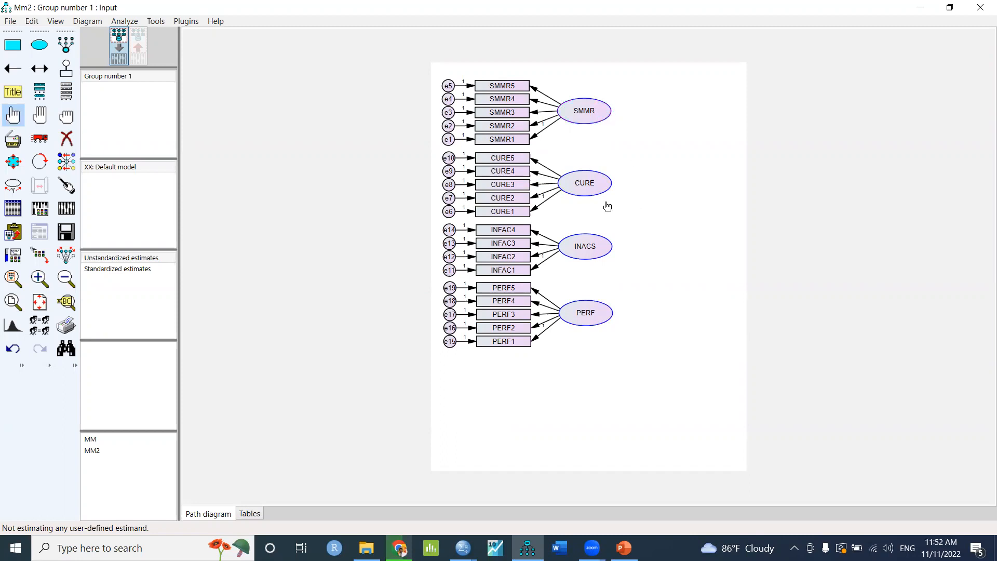
click(182, 23)
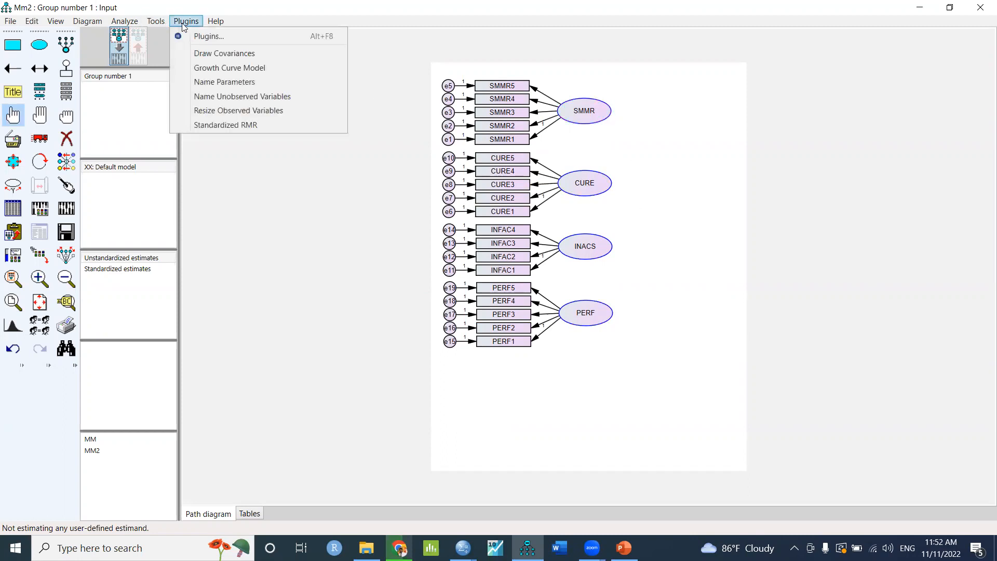
click(199, 53)
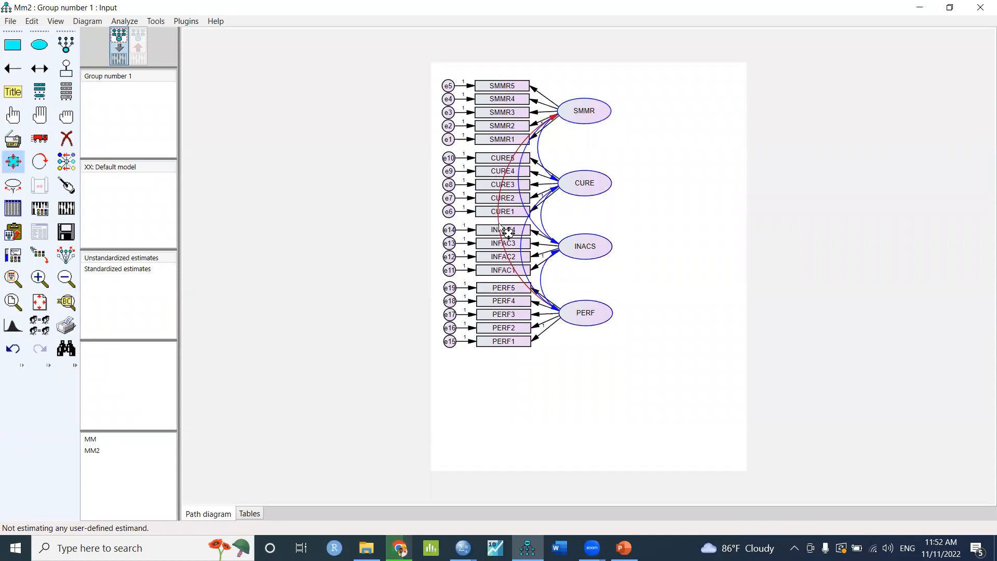
Step: Move the covariance curves to the side of the ellipses facing away from the indicators and touch up their attachment at the latent constructs
drag(500, 225, 645, 230)
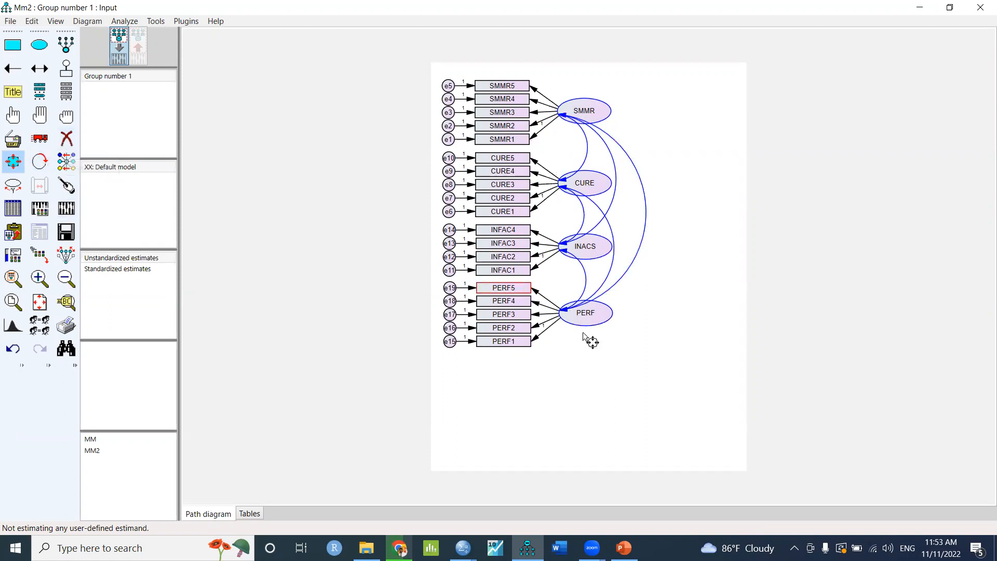
click(63, 189)
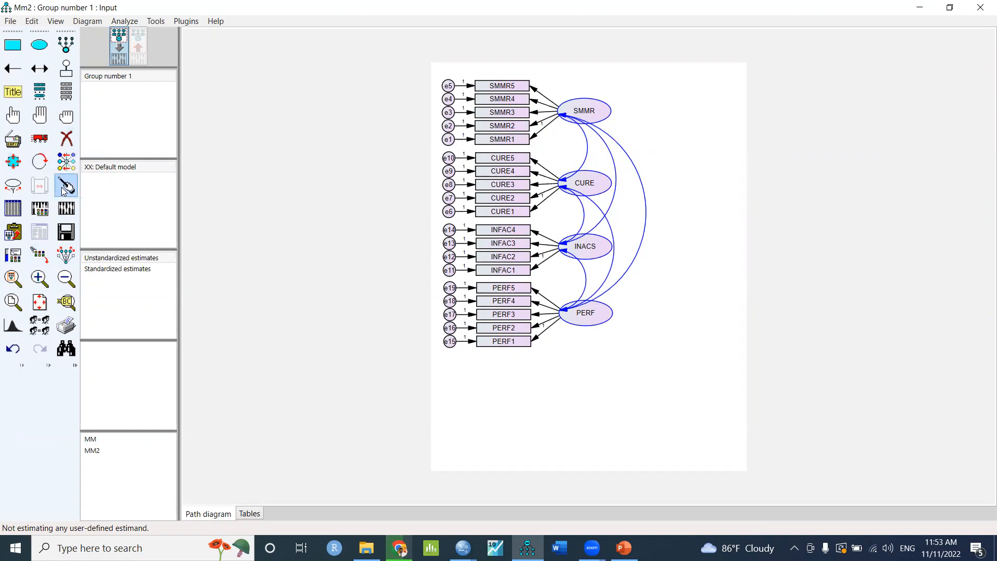
click(589, 107)
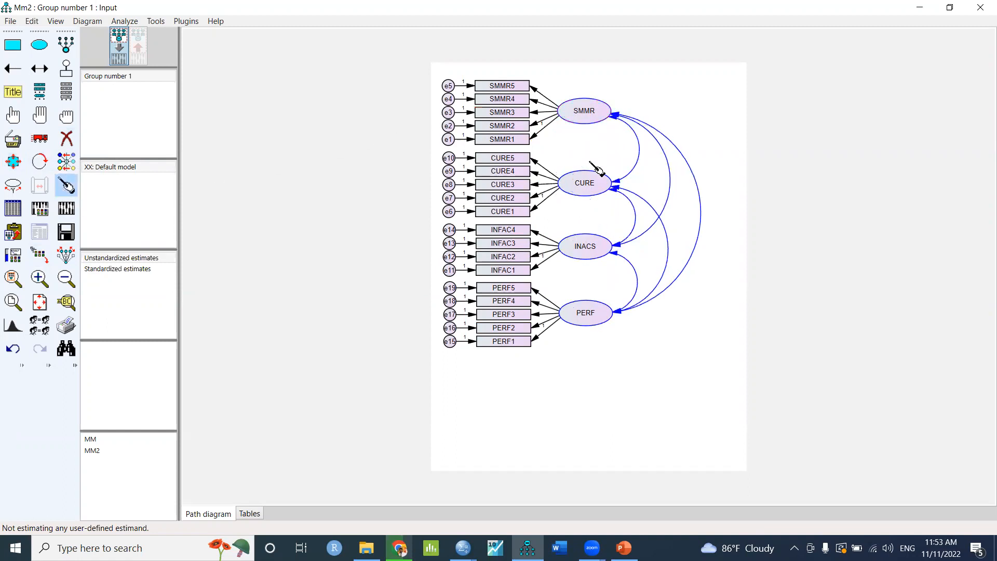
click(594, 183)
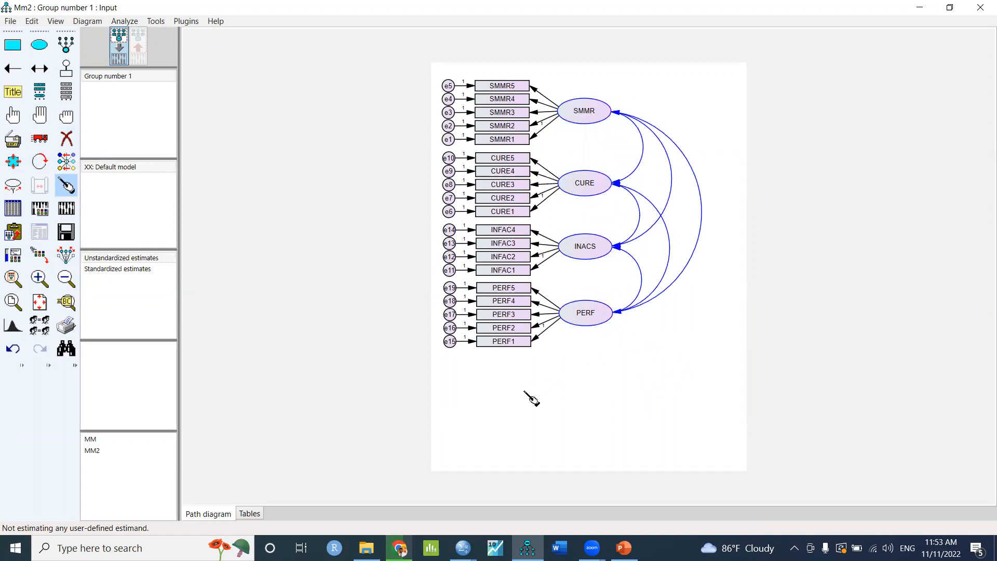
Step: Pull the covariance curves slightly closer to the latent ellipses and deselect all objects
click(13, 161)
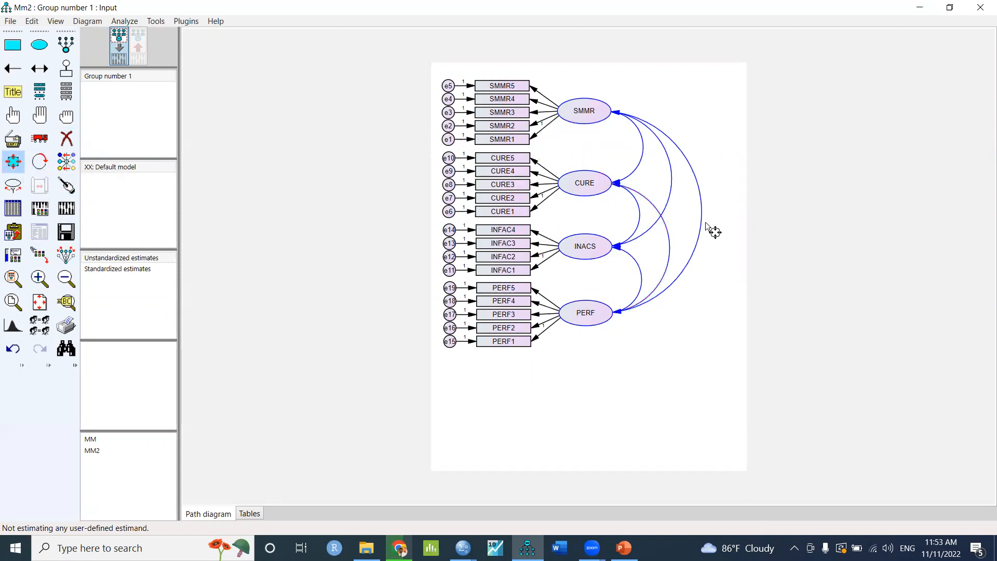
drag(699, 224, 682, 225)
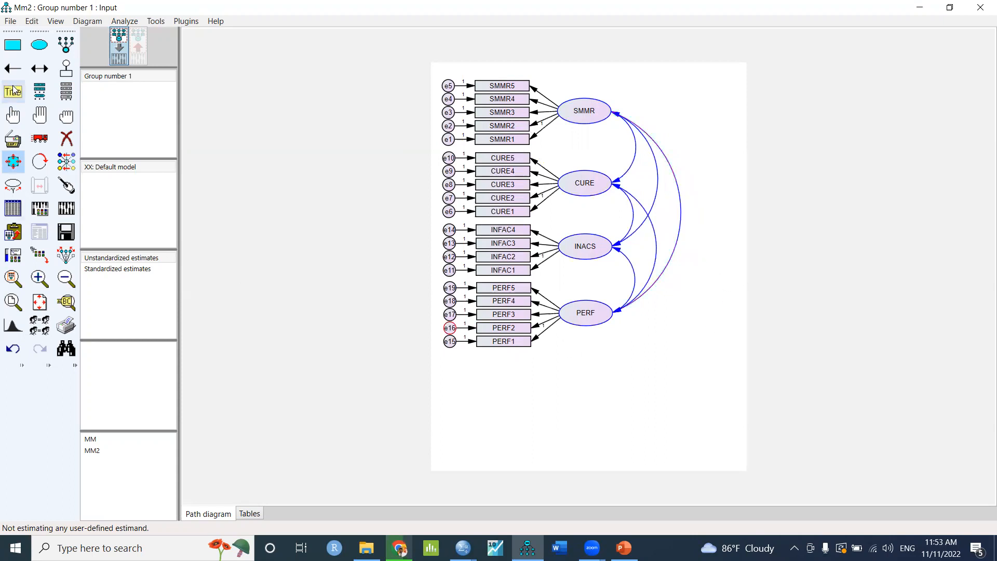
click(60, 118)
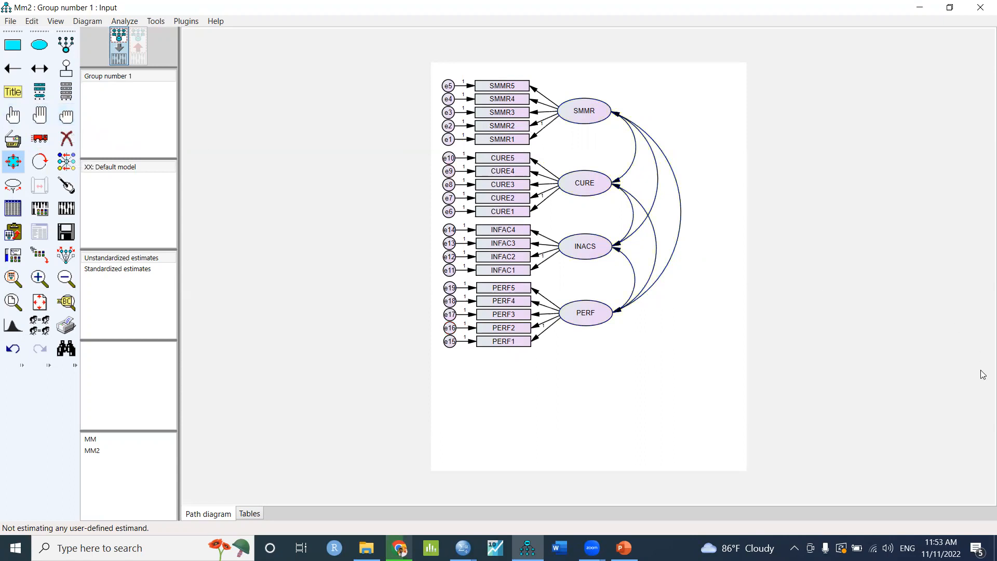